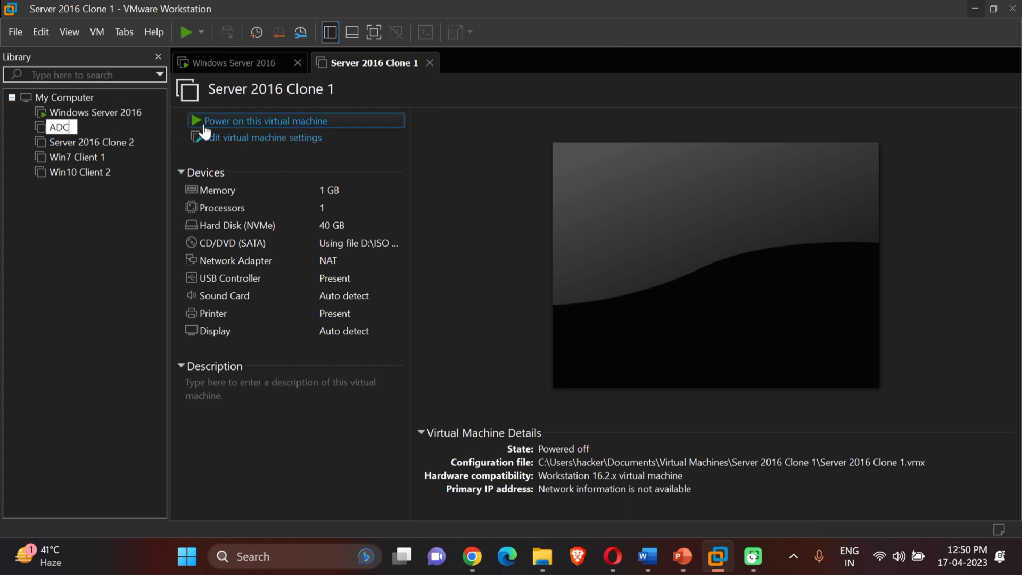
# - Commit the name ADC for the first Server 2016 clone and power on that virtual machine
pyautogui.click(226, 126)
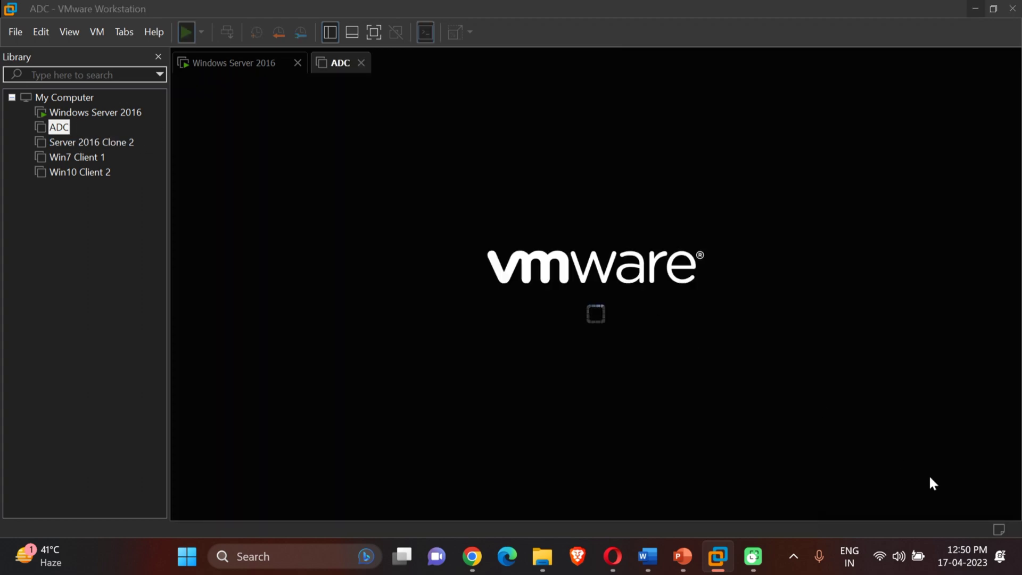
pyautogui.click(613, 333)
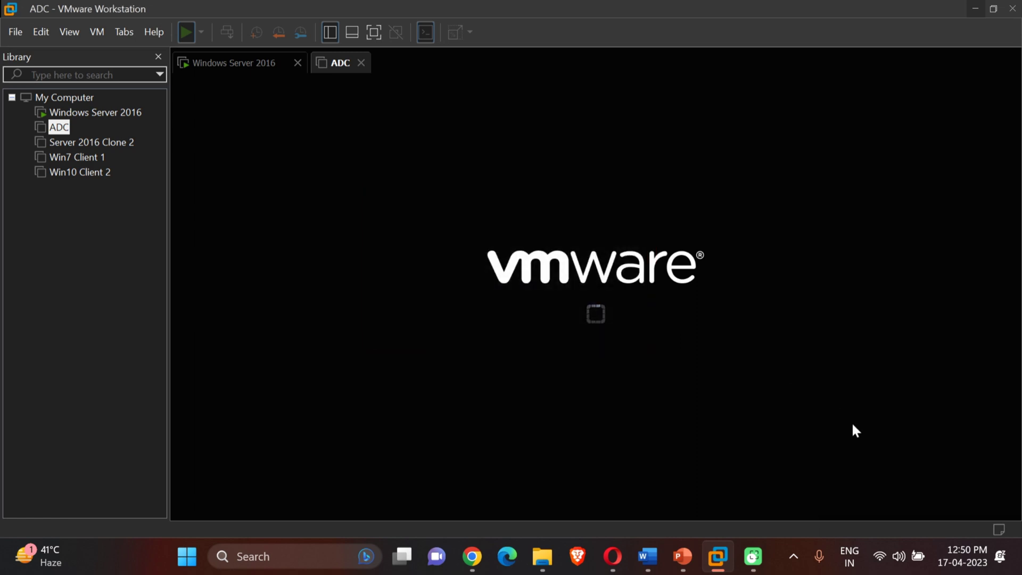
pyautogui.click(692, 347)
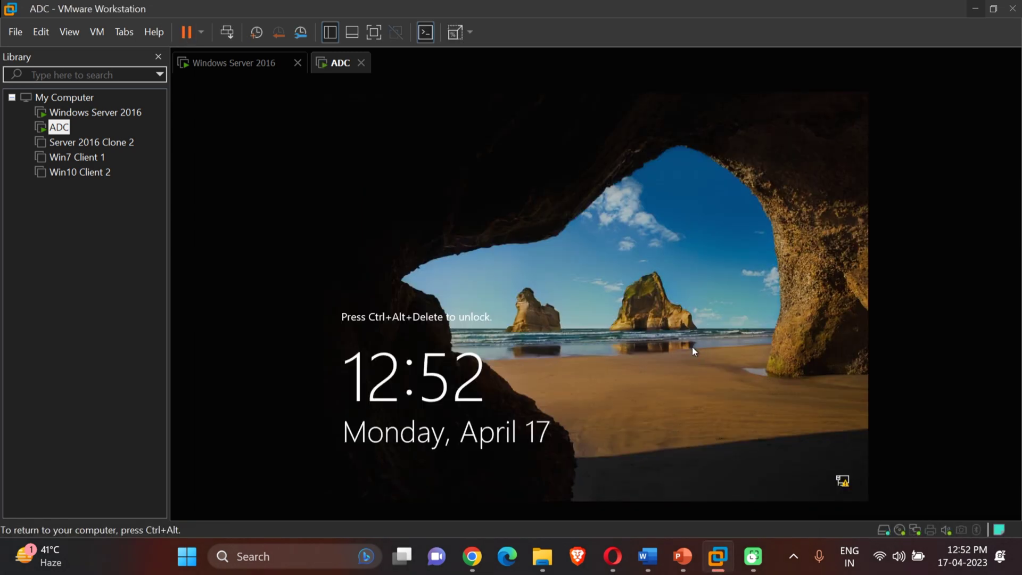
# - Unlock the ADC virtual machine and sign in as administrator with the account password
pyautogui.press('ctrl+alt+Insert')
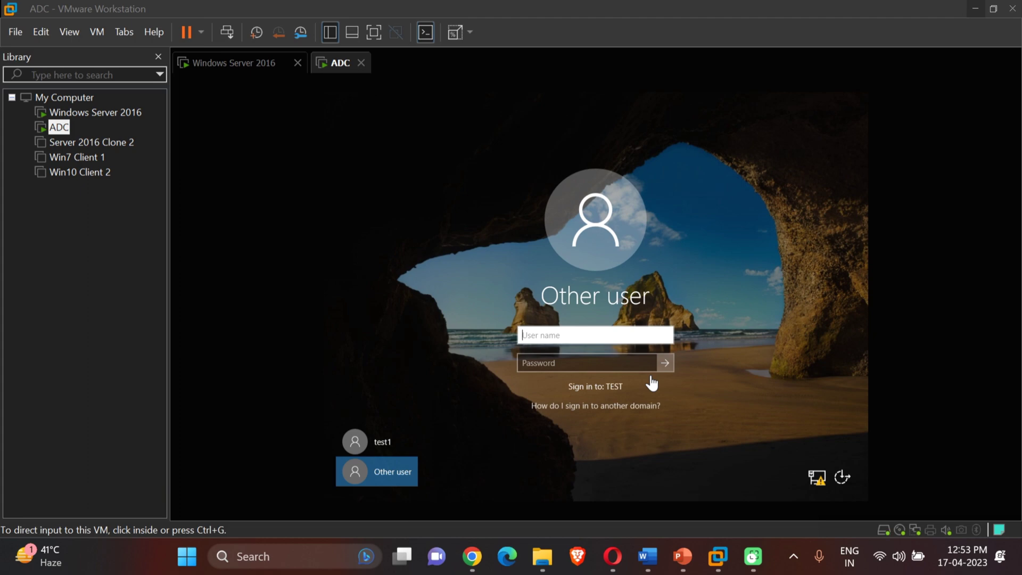
pyautogui.click(605, 335)
pyautogui.write('adminis')
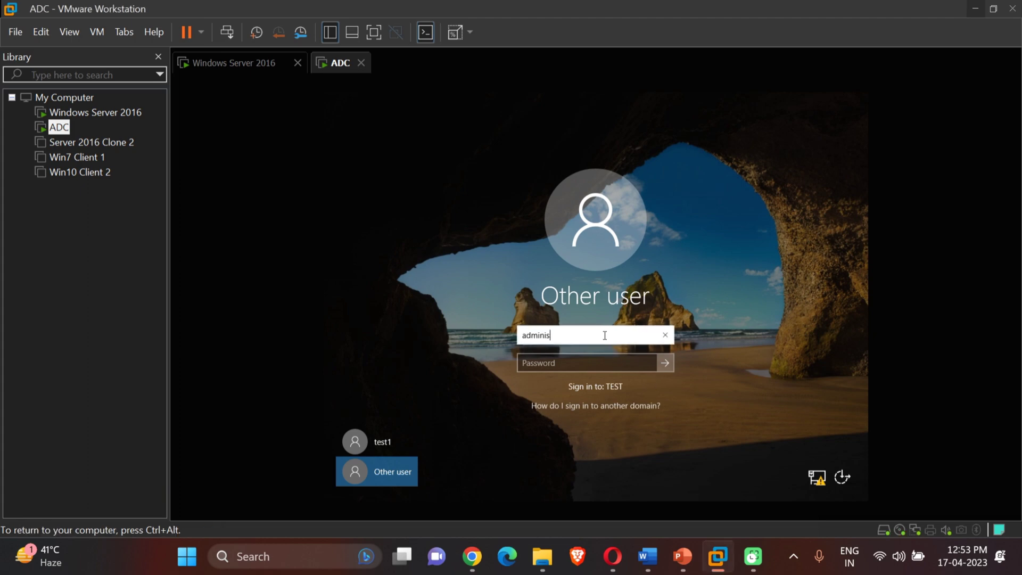
pyautogui.write('trator')
pyautogui.press('Tab')
pyautogui.write('•••••••••••')
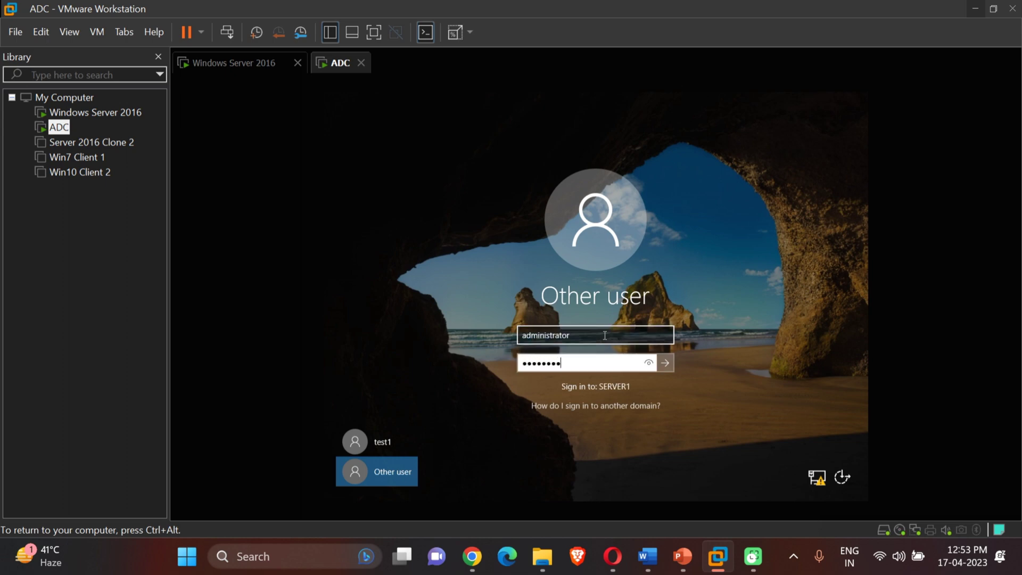
pyautogui.press('Return')
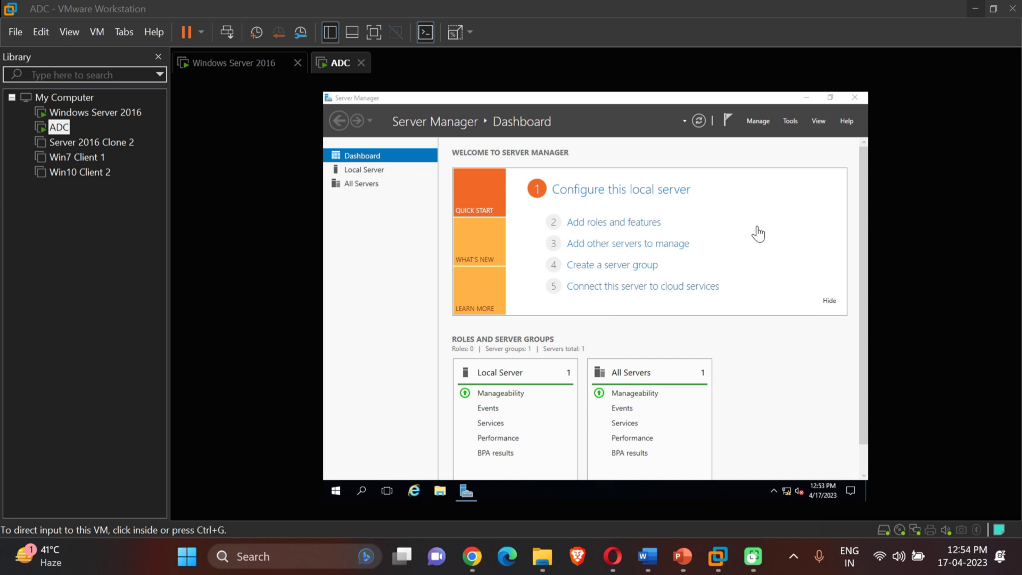
# - Close Server Manager inside the virtual machine, forcing it to stop immediately, and bring up the Run dialog
pyautogui.click(854, 101)
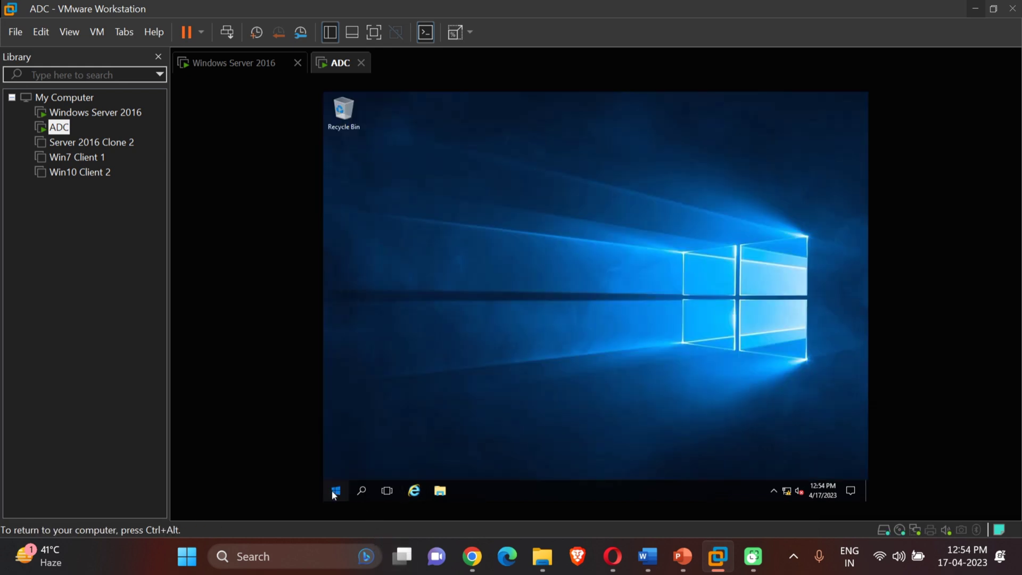
pyautogui.click(334, 491)
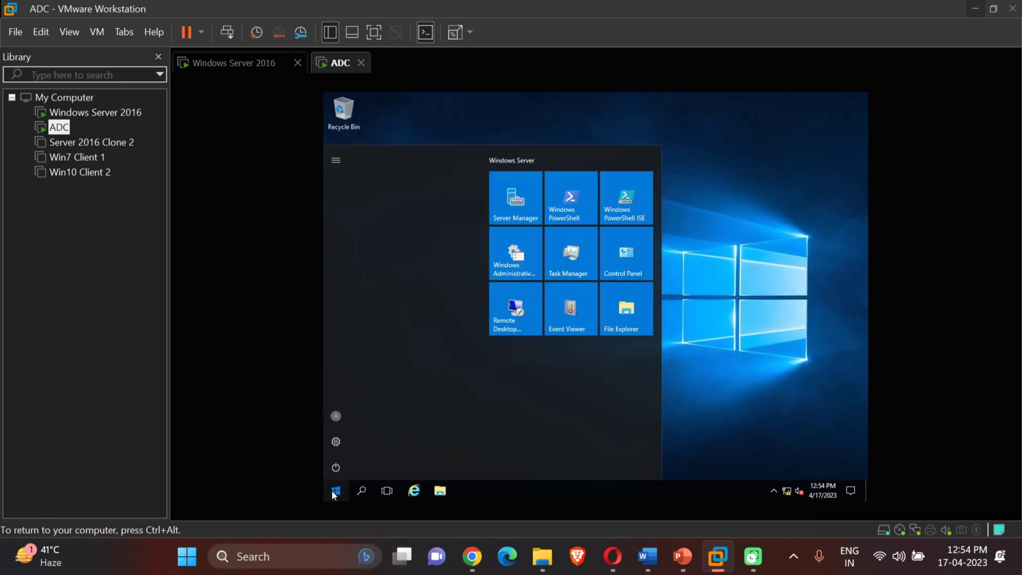
pyautogui.click(336, 491)
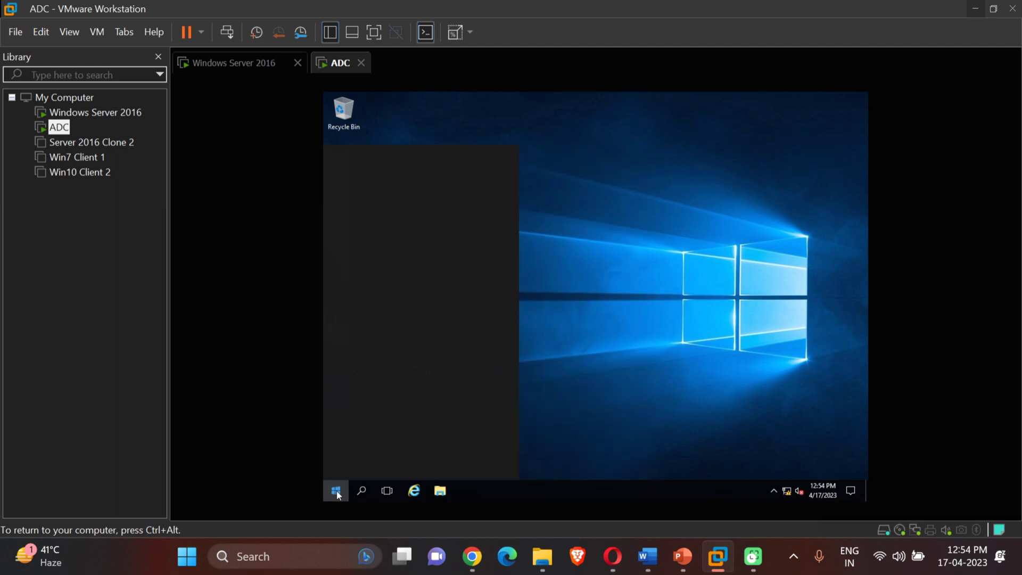
pyautogui.write('ru')
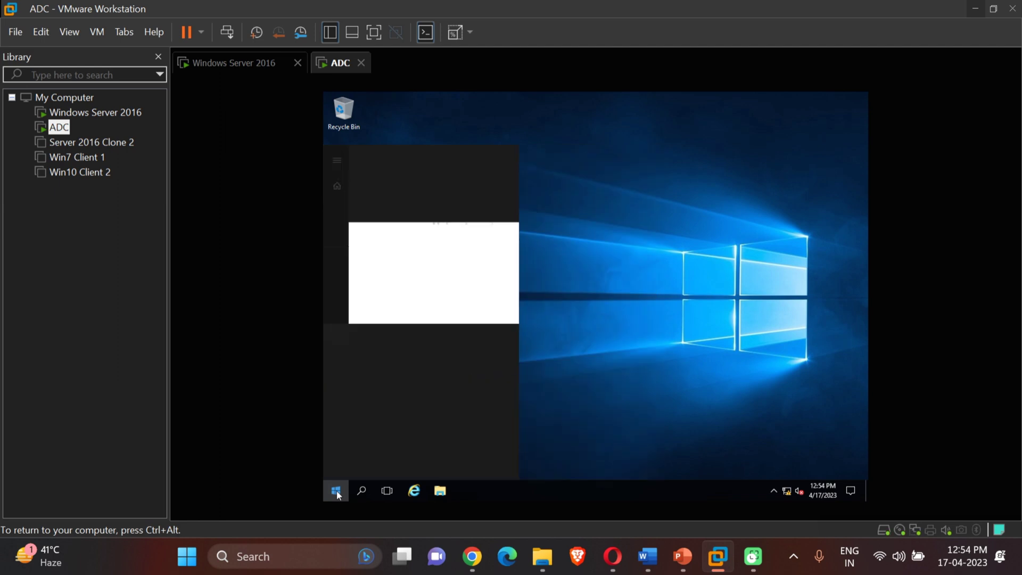
pyautogui.write('n')
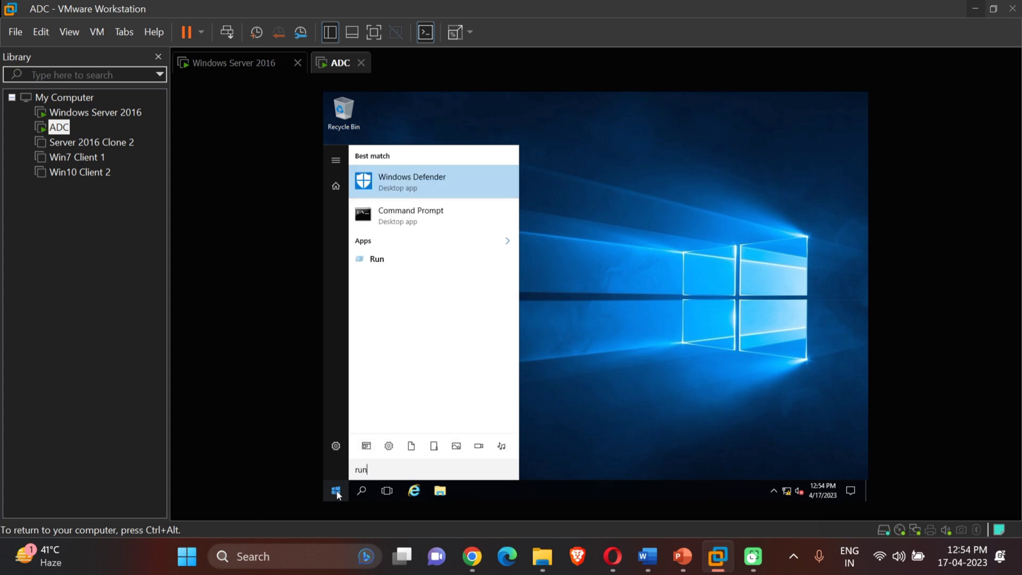
pyautogui.click(382, 259)
pyautogui.click(382, 258)
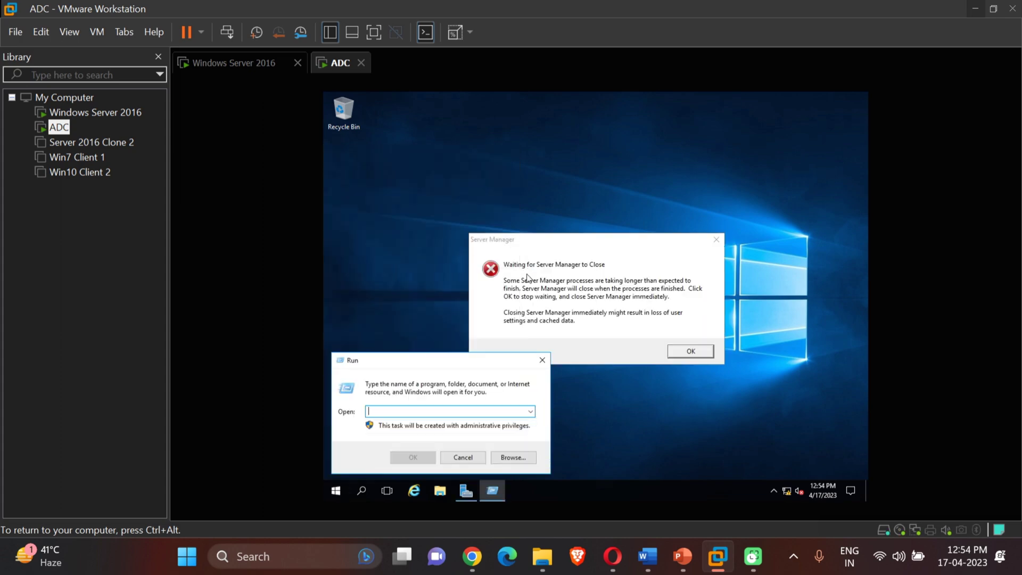
pyautogui.click(687, 352)
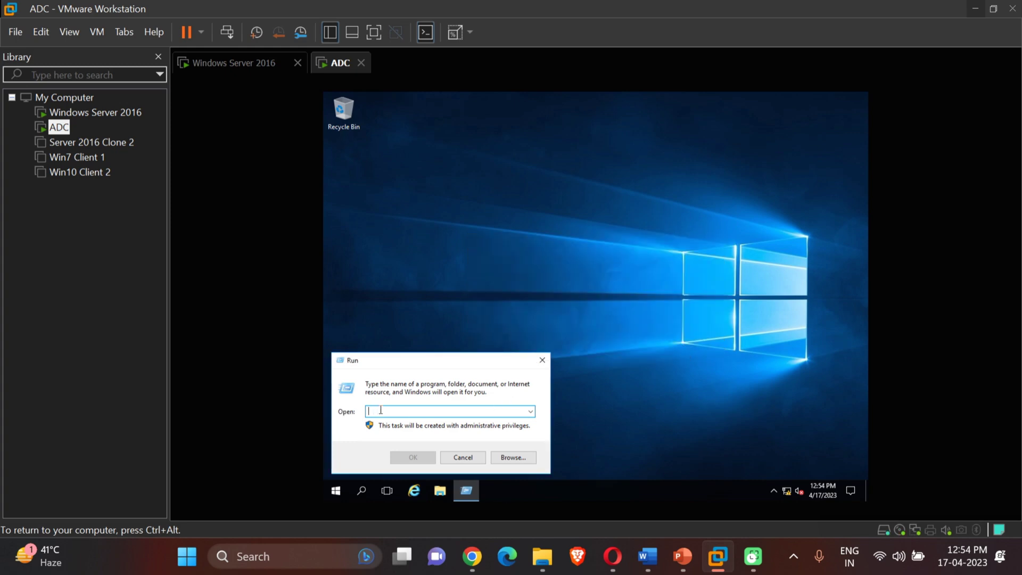
# - Open the Sysprep folder by running sysprep, and launch the sysprep application there as administrator
pyautogui.write('sysprep')
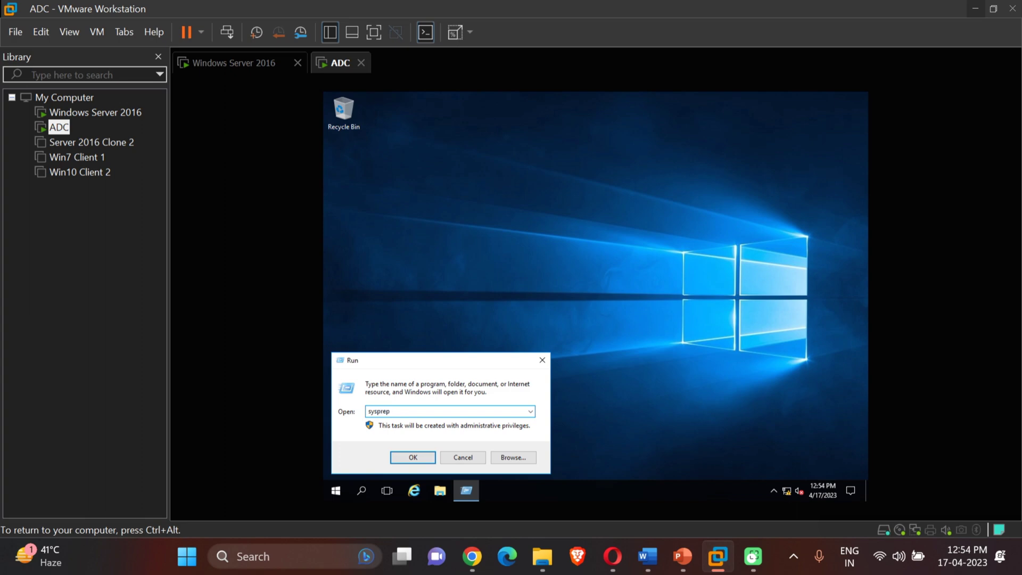
pyautogui.press('Return')
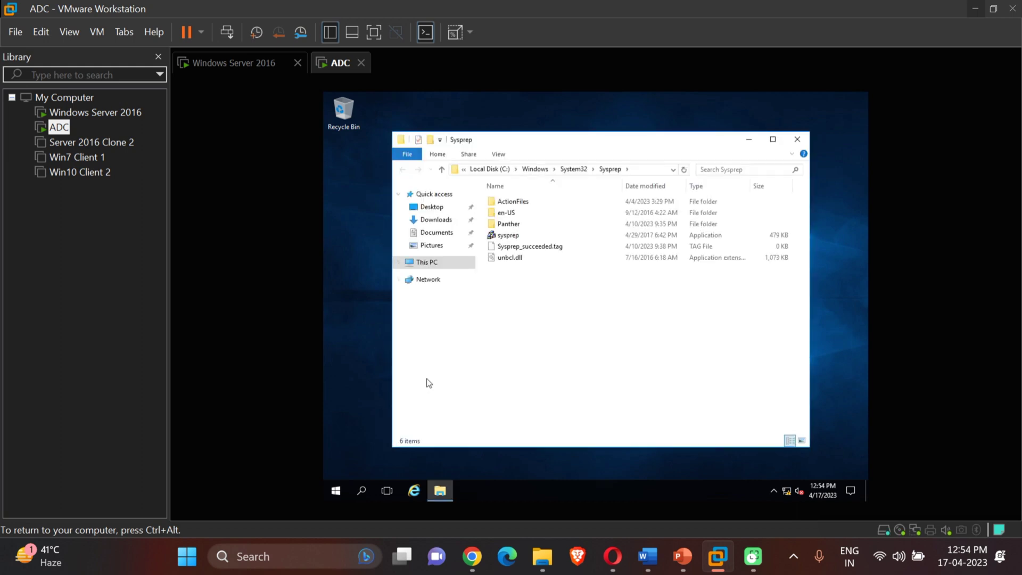
pyautogui.click(507, 236)
pyautogui.doubleClick(507, 236)
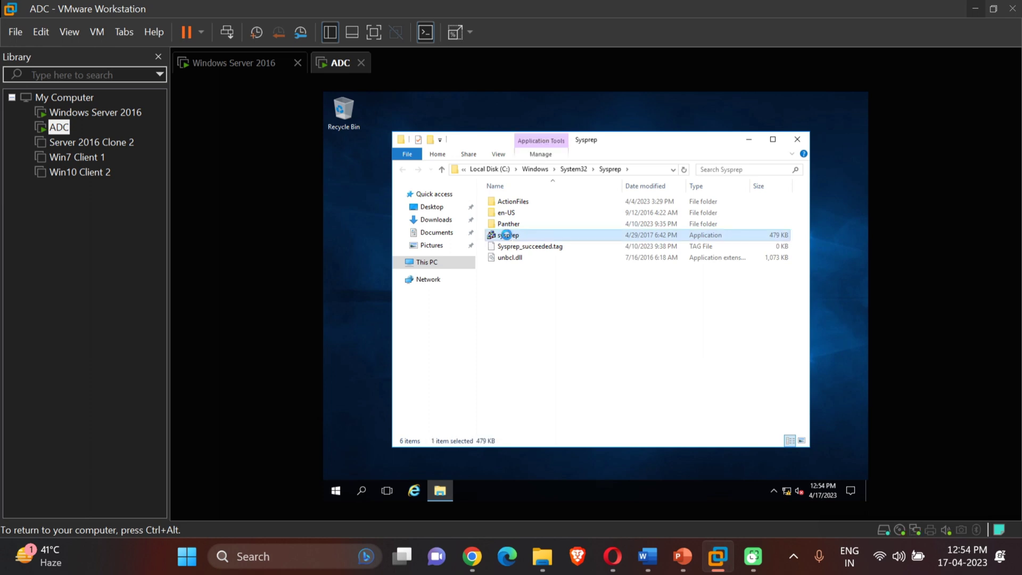
pyautogui.rightClick(506, 234)
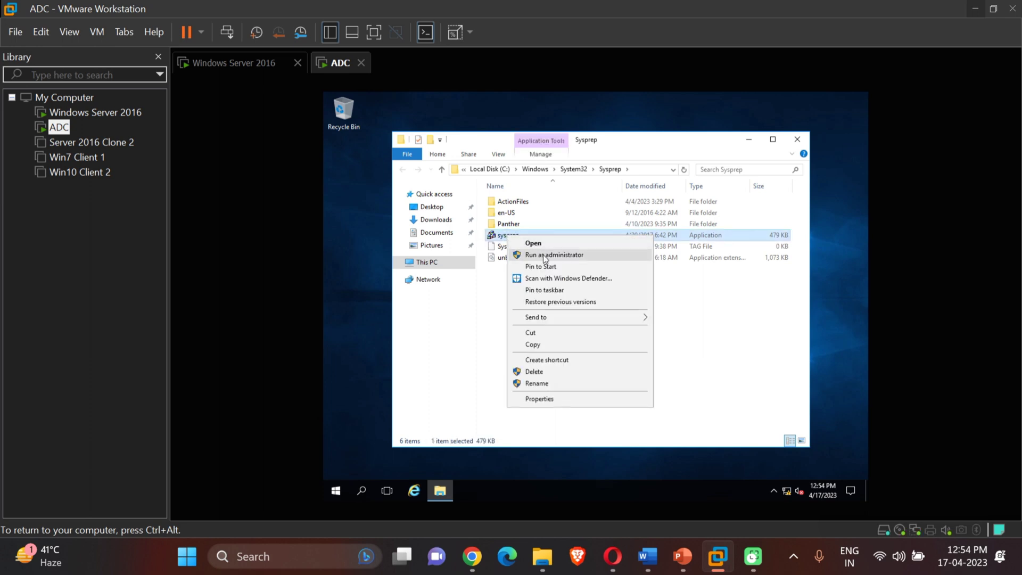
pyautogui.click(543, 255)
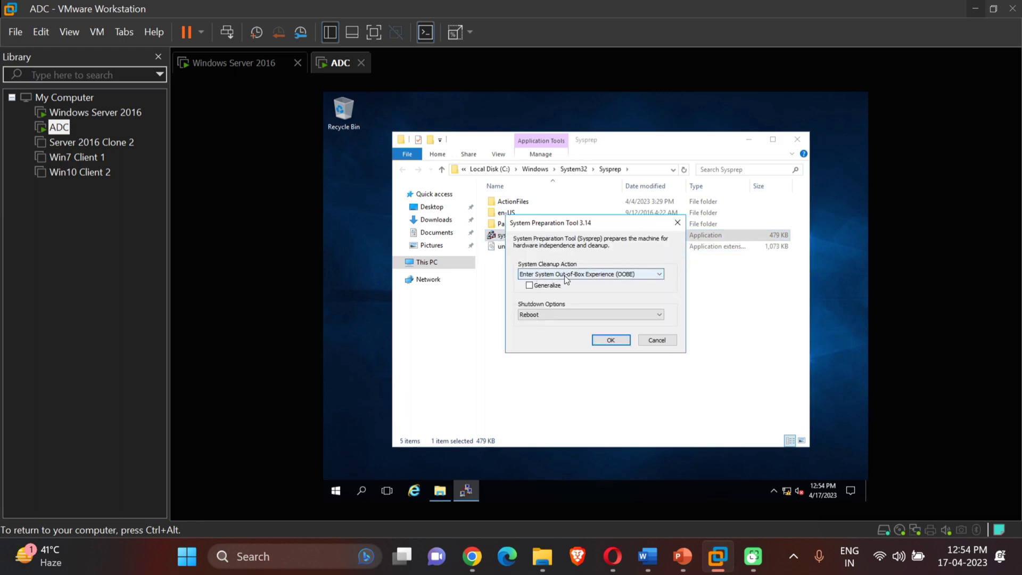
# - Run the System Preparation Tool with Enter System Out-of-Box Experience (OOBE), Generalize enabled and the Reboot shutdown option
pyautogui.click(565, 275)
pyautogui.click(564, 276)
pyautogui.click(530, 286)
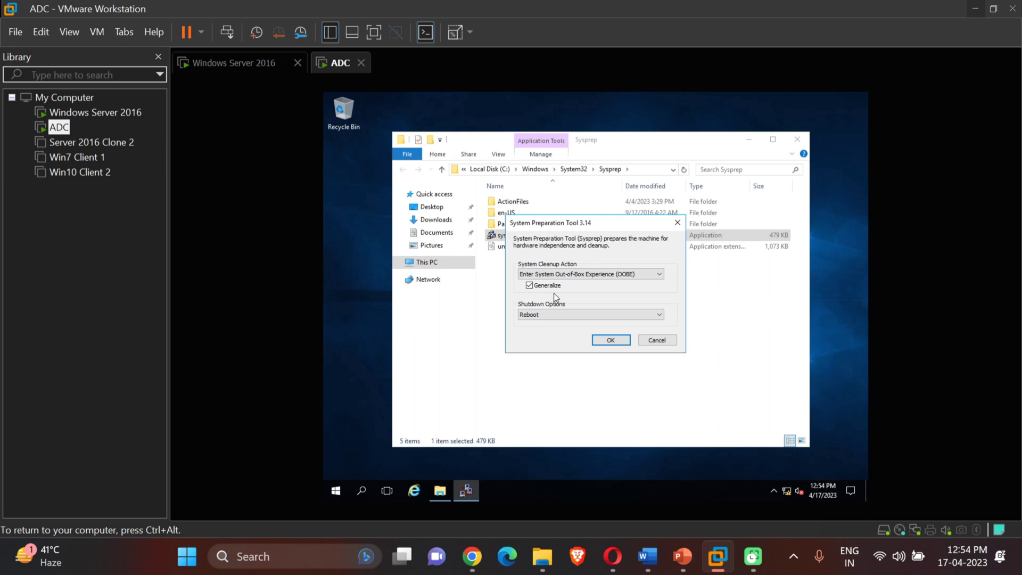
pyautogui.click(551, 315)
pyautogui.click(551, 315)
pyautogui.click(551, 315)
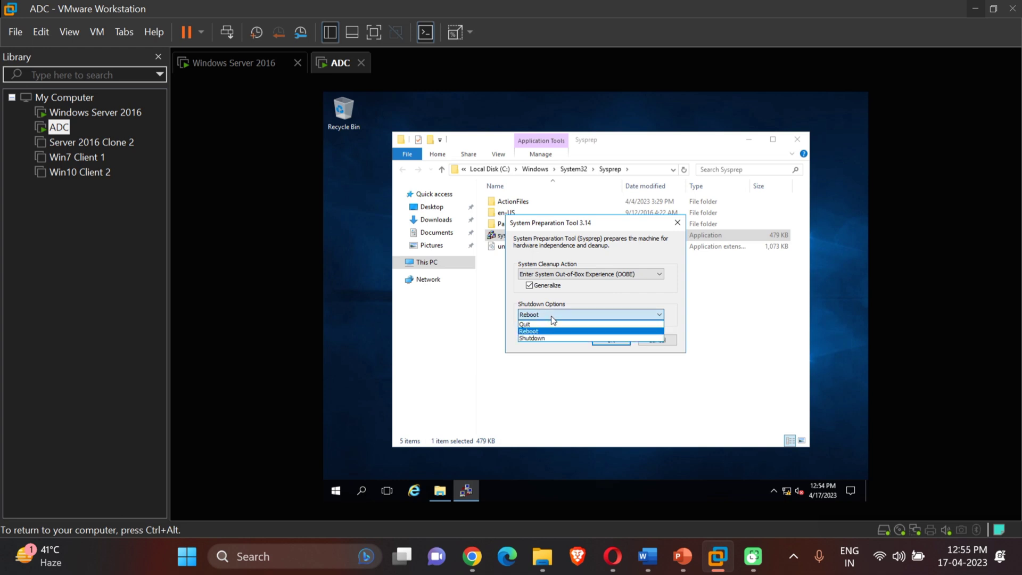
pyautogui.click(551, 315)
pyautogui.click(606, 342)
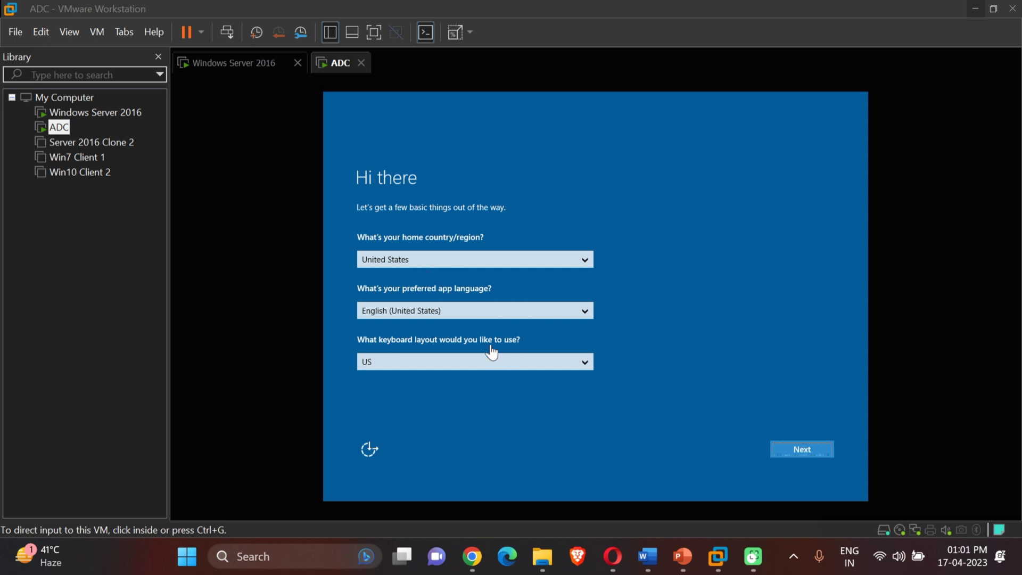
# - Accept United States, English (United States) and the US keyboard layout in Windows setup, and agree to the license terms
pyautogui.click(808, 449)
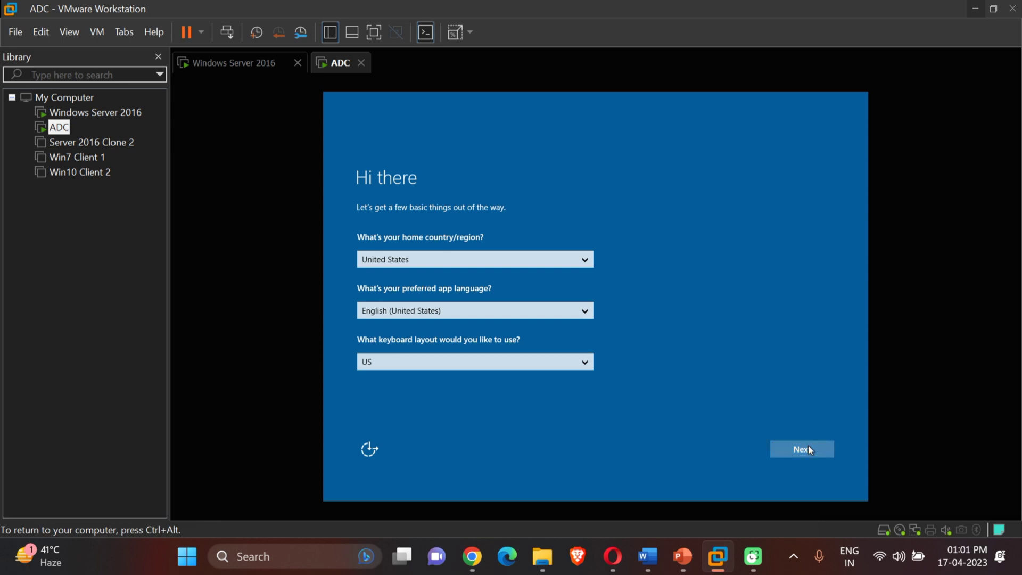
pyautogui.click(808, 448)
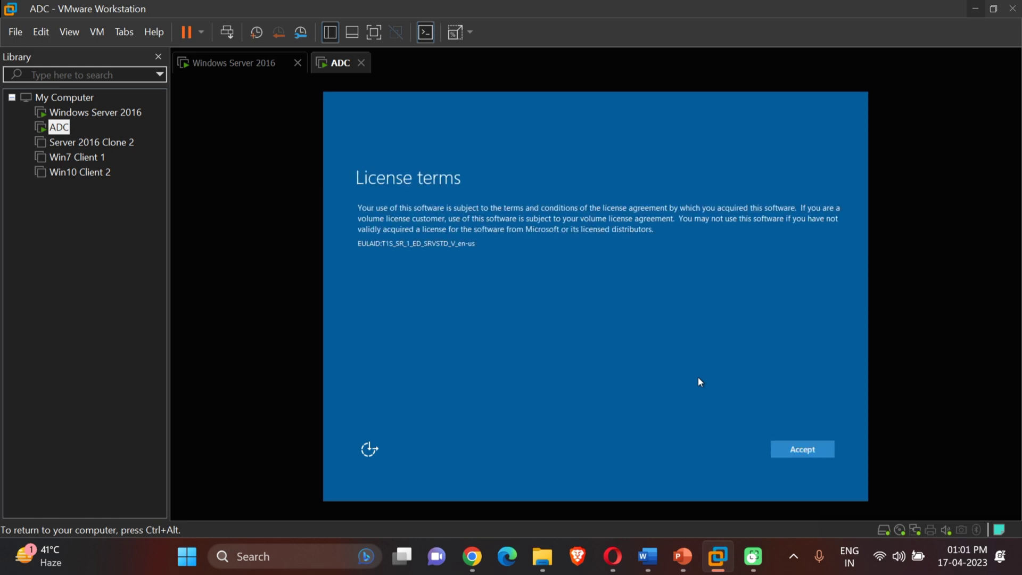
pyautogui.click(812, 457)
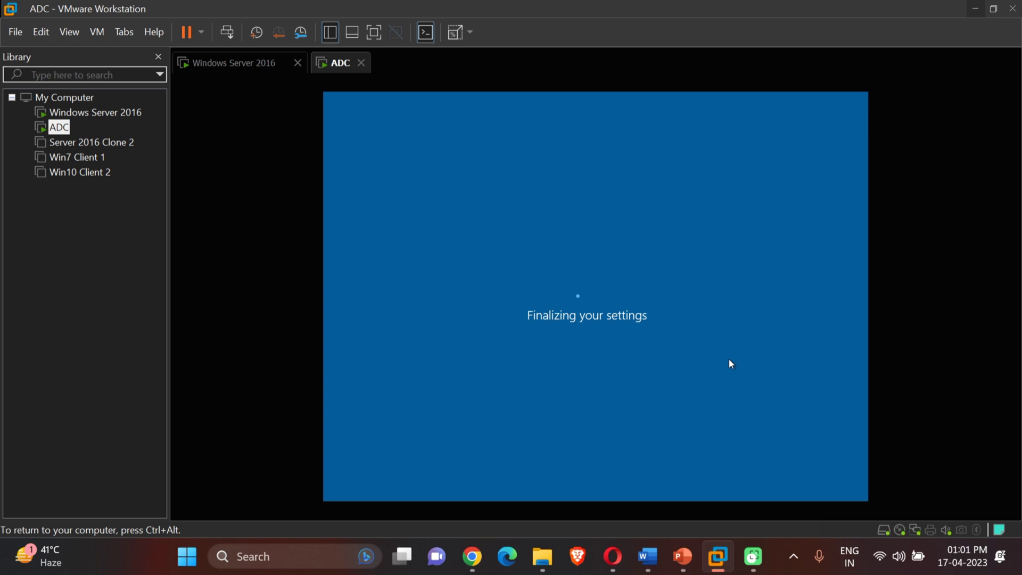
# - Unlock the reset server and sign in to the Administrator account with its password
pyautogui.hotkey('ctrl', 'alt')
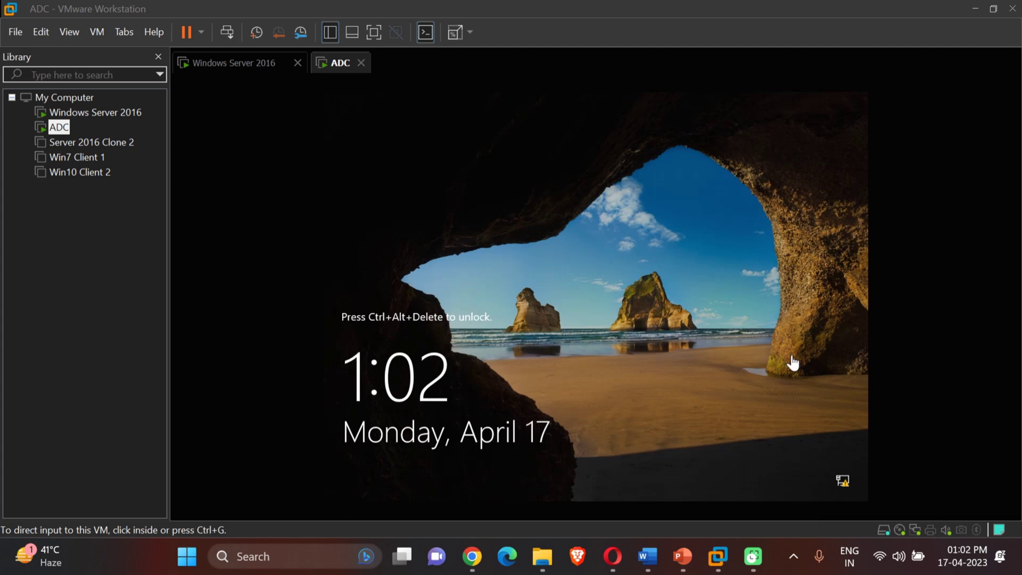
pyautogui.click(754, 326)
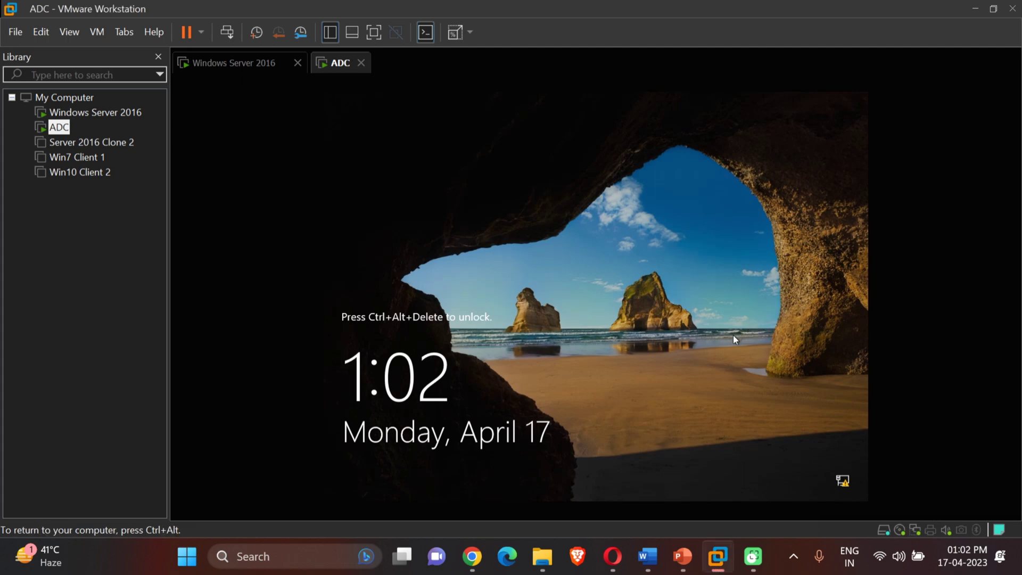
pyautogui.press('ctrl+alt+Insert')
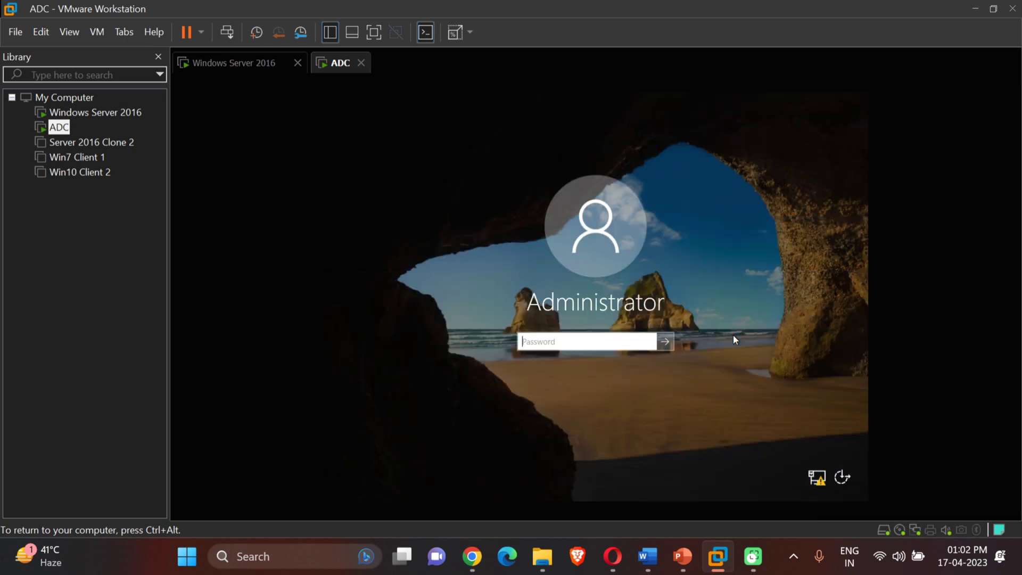
pyautogui.write('•••••••••••')
pyautogui.press('Return')
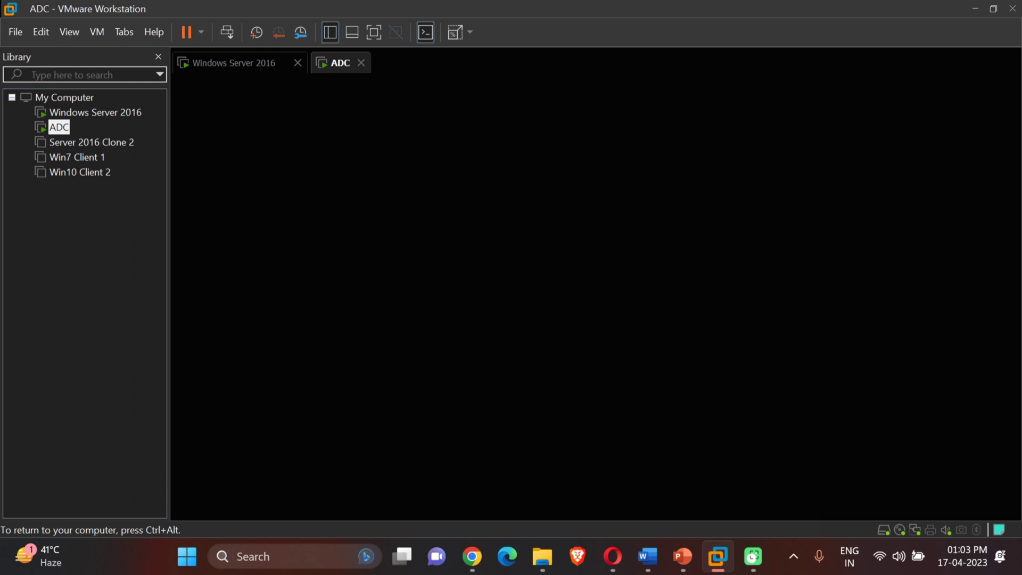
pyautogui.hotkey('ctrl', 'alt')
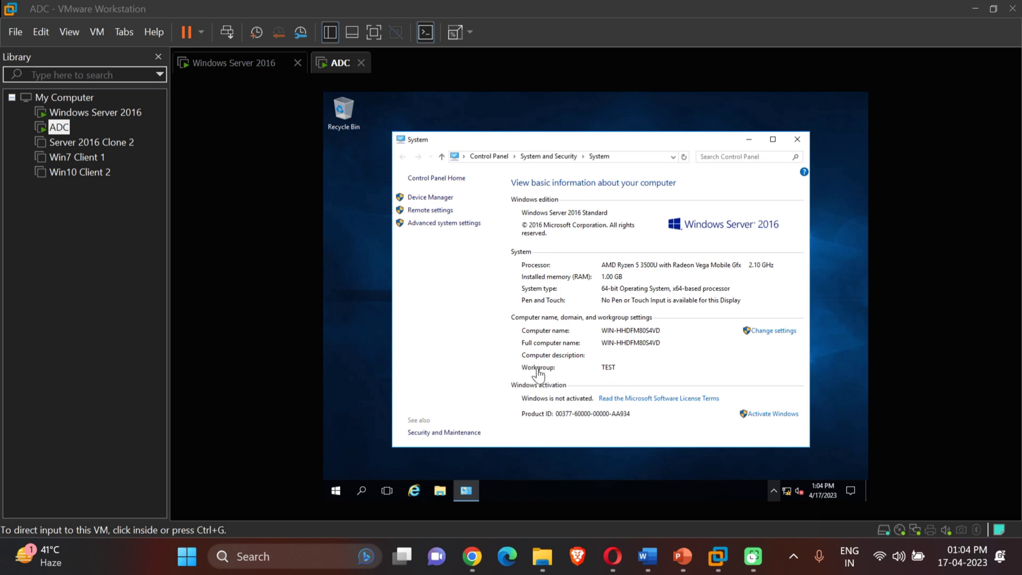
# - Check the computer name and workgroup in the server's System information, and close that window
pyautogui.click(336, 491)
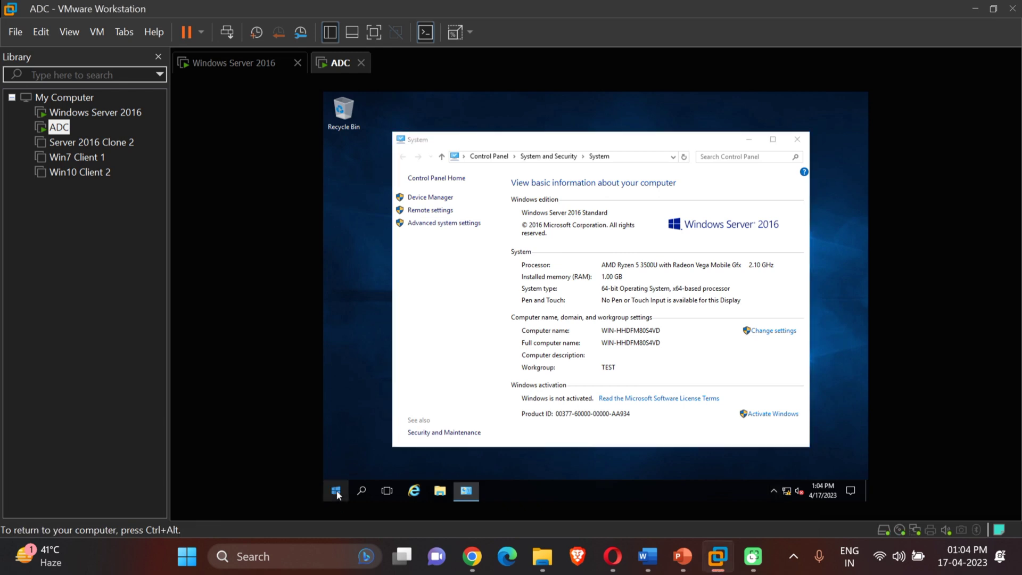
pyautogui.rightClick(337, 493)
pyautogui.click(413, 246)
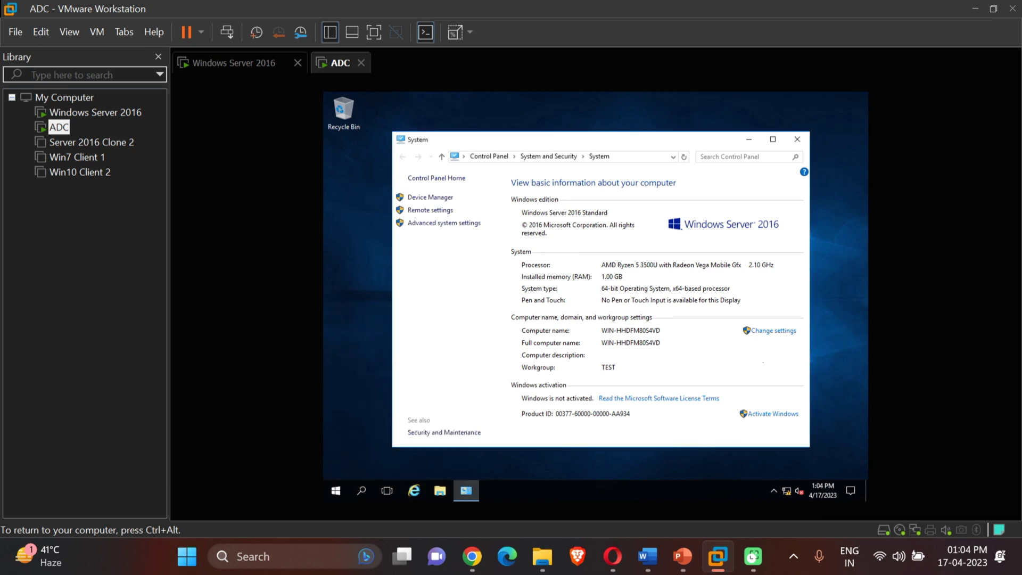
pyautogui.click(798, 140)
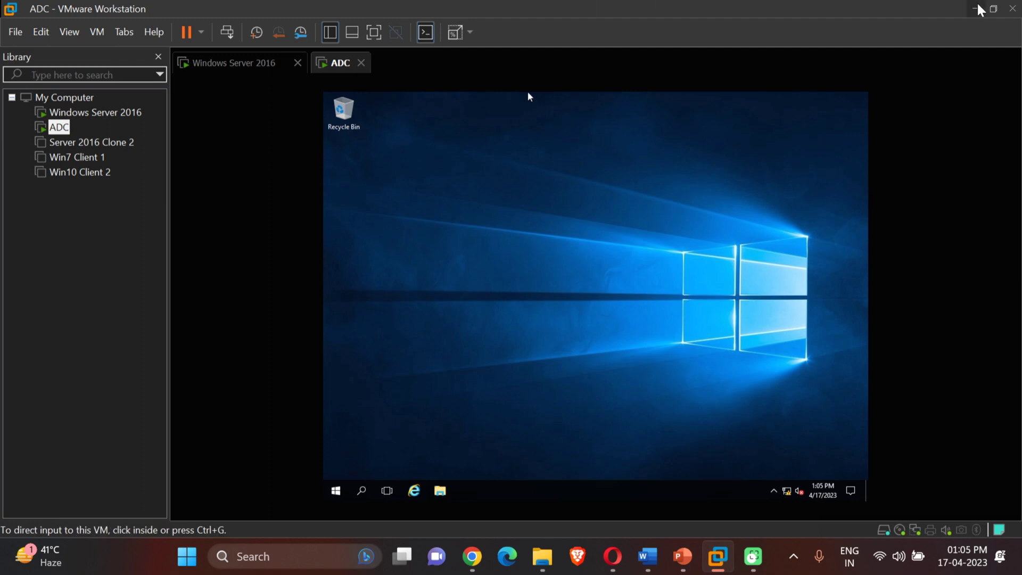
pyautogui.click(854, 155)
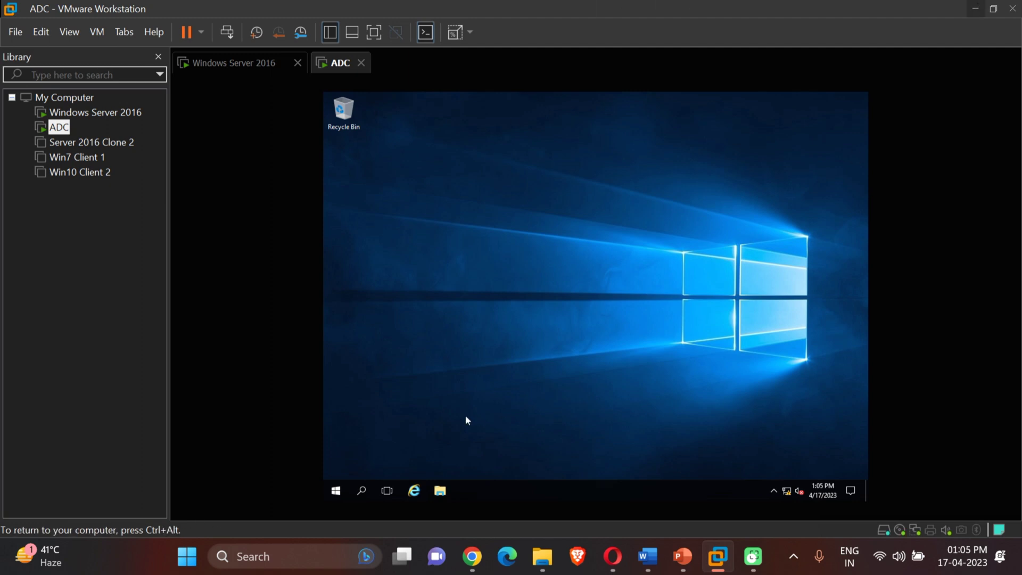